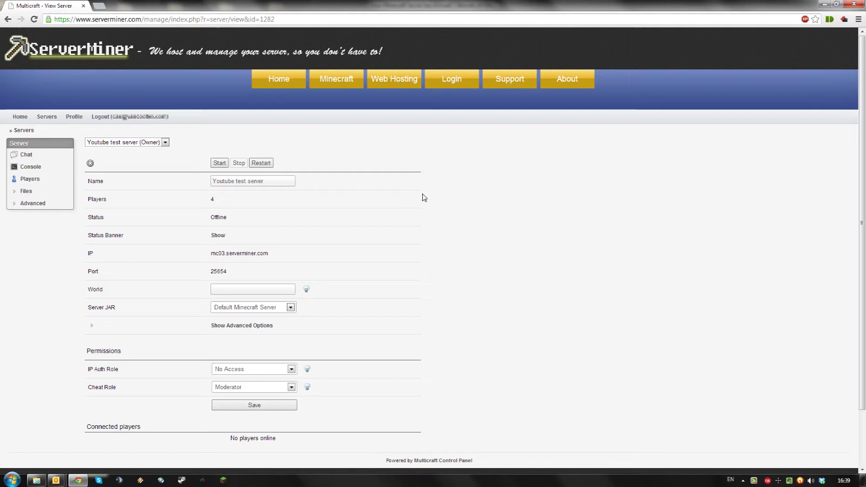
Start the Youtube test server, review its console log, then return to its overview.
click(219, 165)
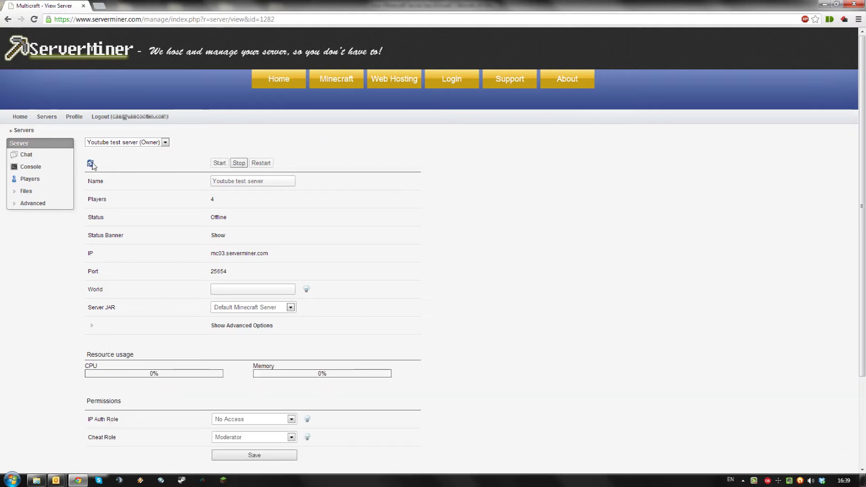
click(29, 167)
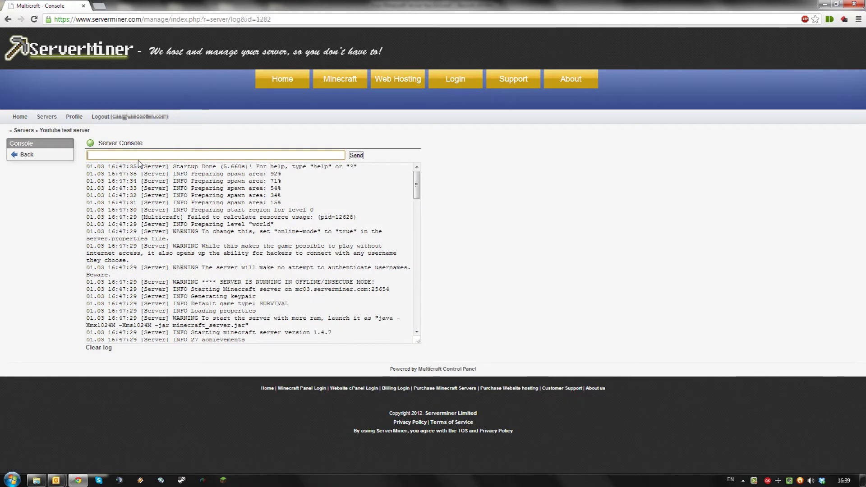
click(66, 158)
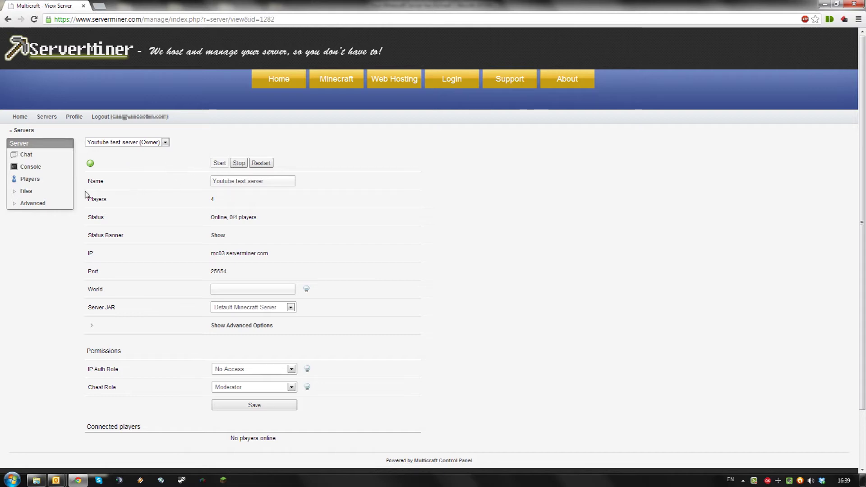
click(62, 195)
Log in to the server's FTP File Access browser using the cached password.
click(53, 229)
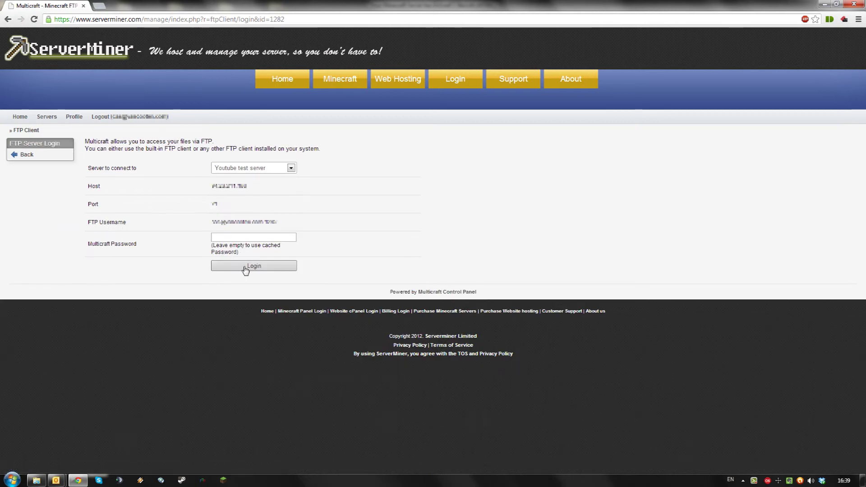
click(244, 270)
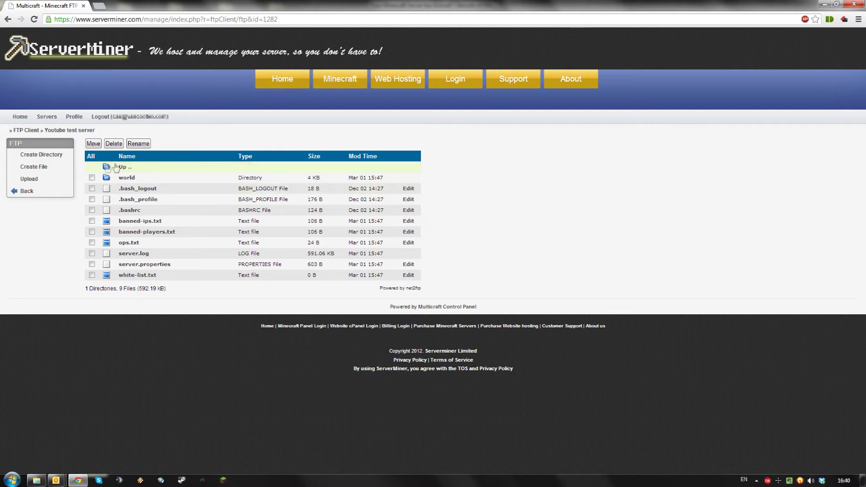
Select the world directory in the FTP browser, delete it, and confirm the deletion.
click(92, 177)
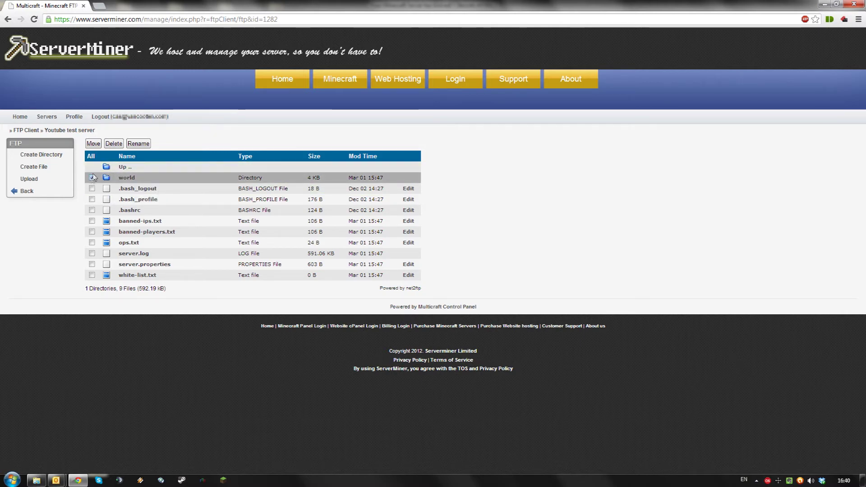
click(114, 145)
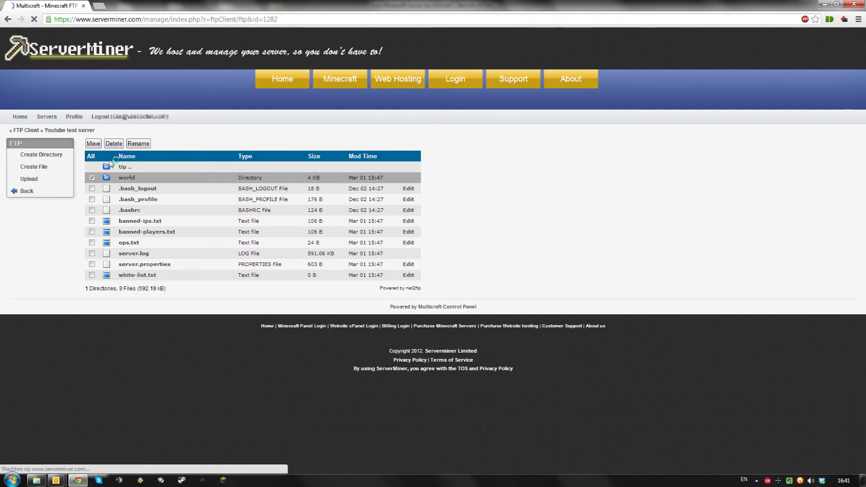
click(95, 195)
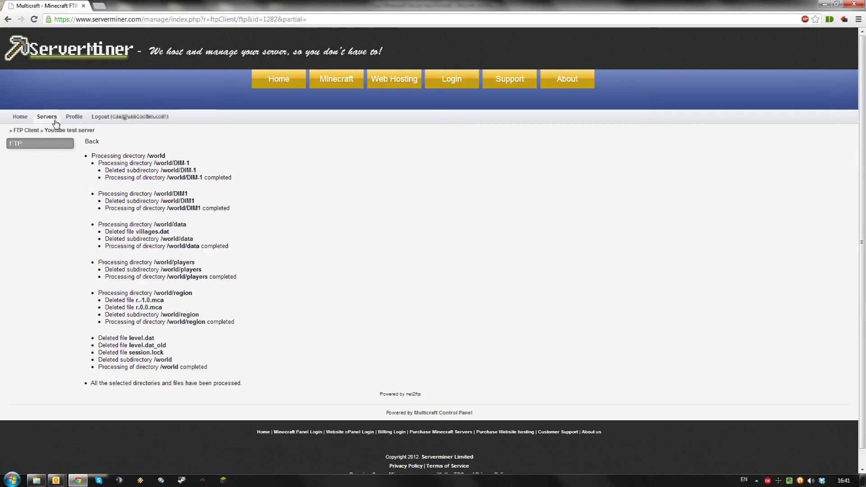
click(54, 130)
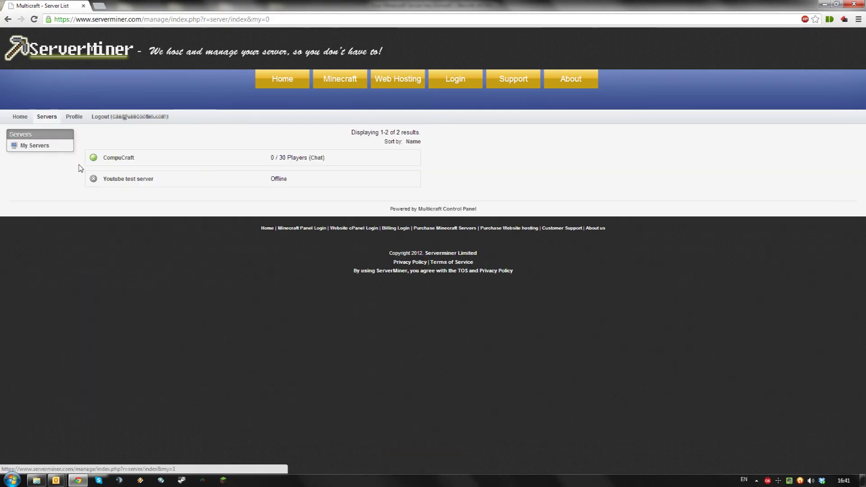
Open the Youtube test server from the server list and start it.
click(110, 180)
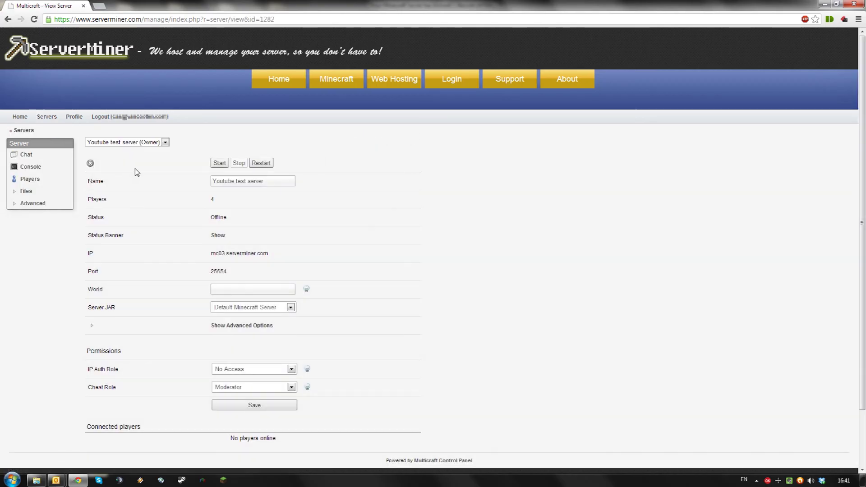
click(219, 165)
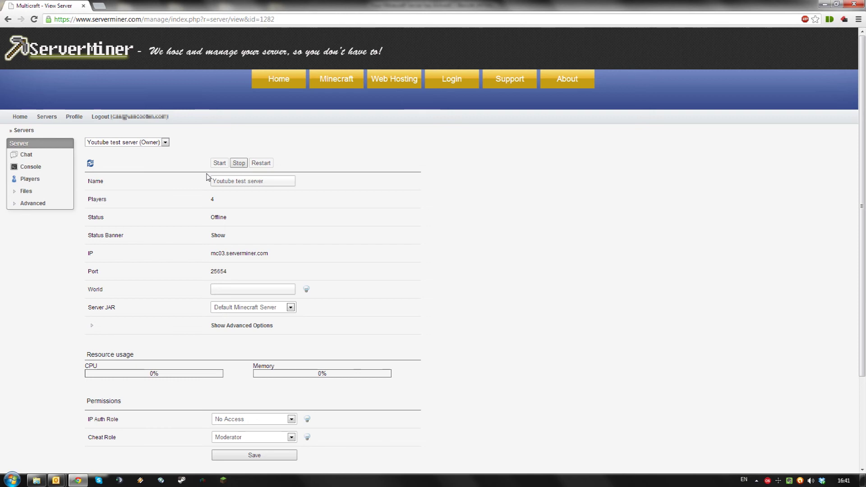